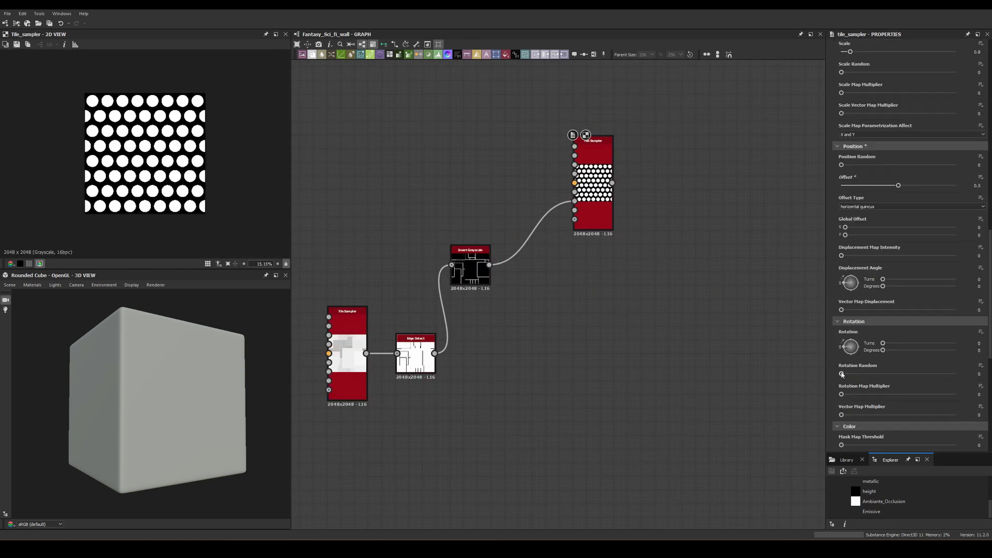
Raise the Tile Sampler's Position Random to 0.27 and Scale Random to about 0.56
scroll(842, 375, "up", 2)
left_click_drag(842, 211, 845, 212)
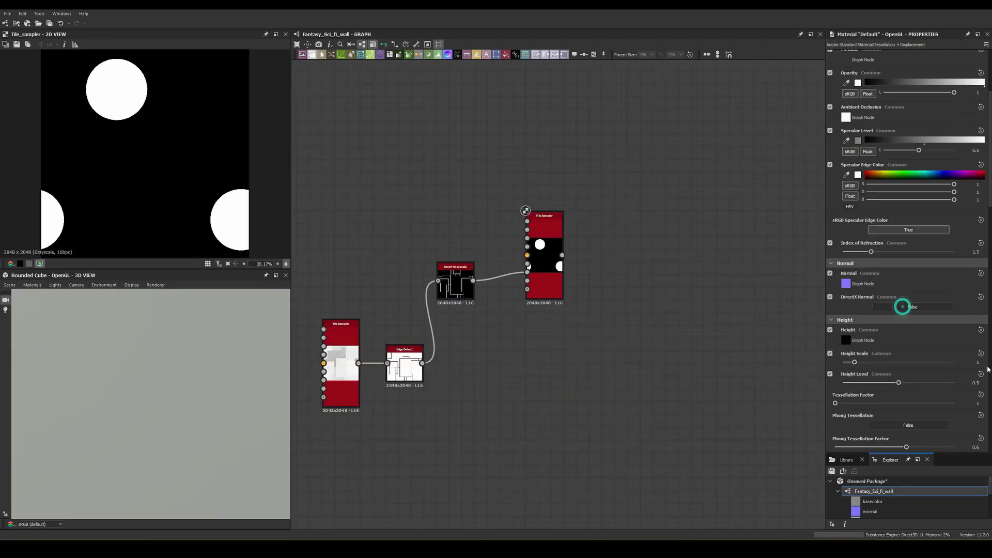
left_click_drag(894, 305, 905, 305)
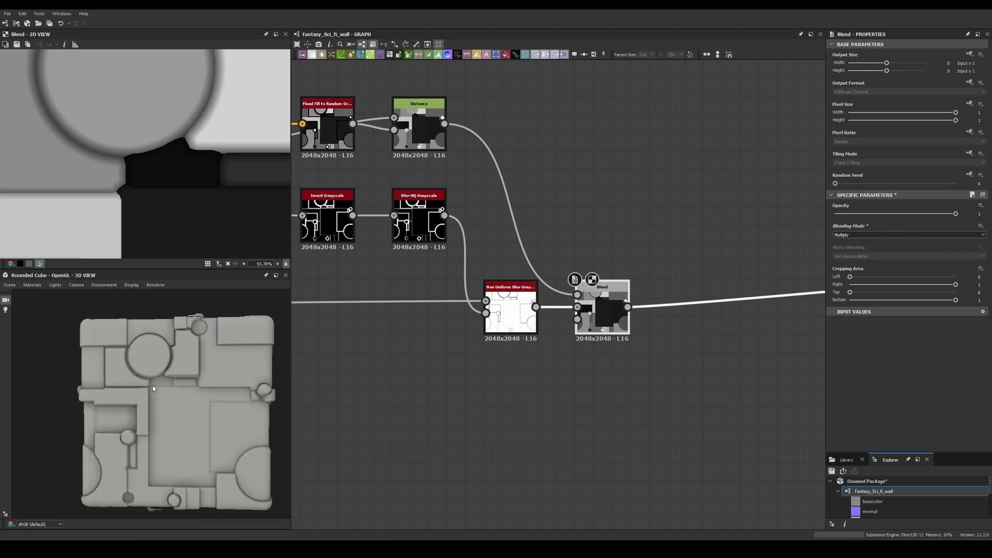
Set the Multiply Blend's opacity to 0.2
left_click(978, 214)
type(".2")
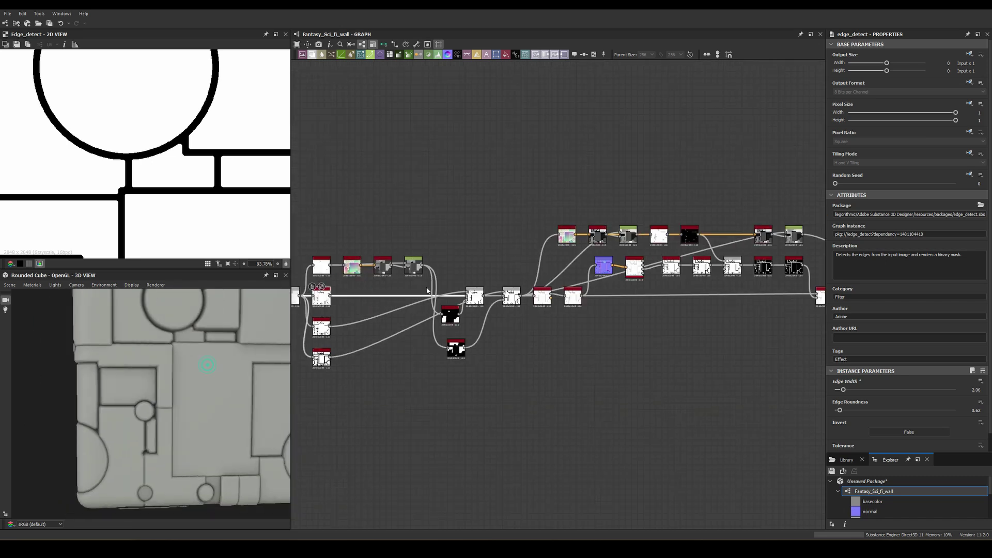
Set the tile Size Y to 0.995 and preview the Edge Detect result
scroll(175, 377, "down", 3)
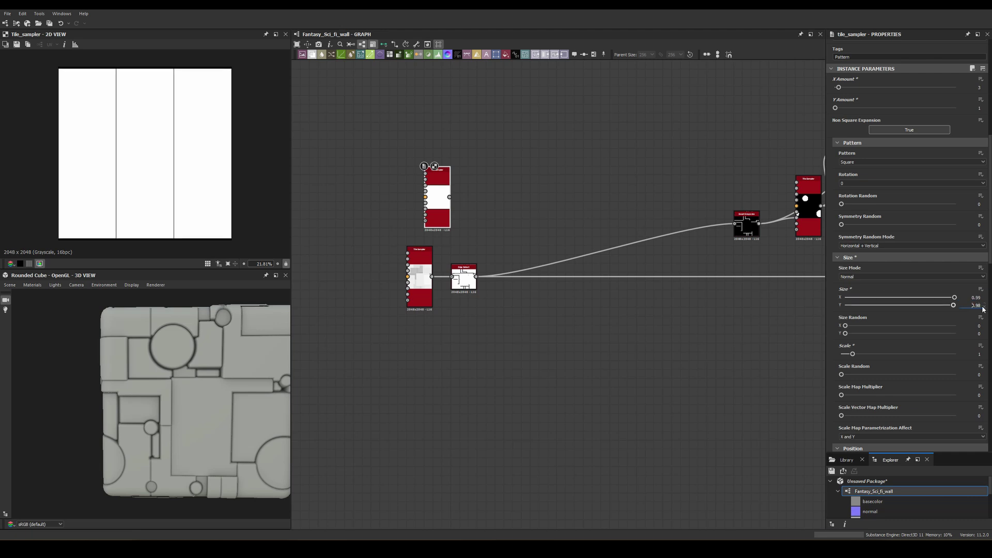
type("0.995")
key("Return")
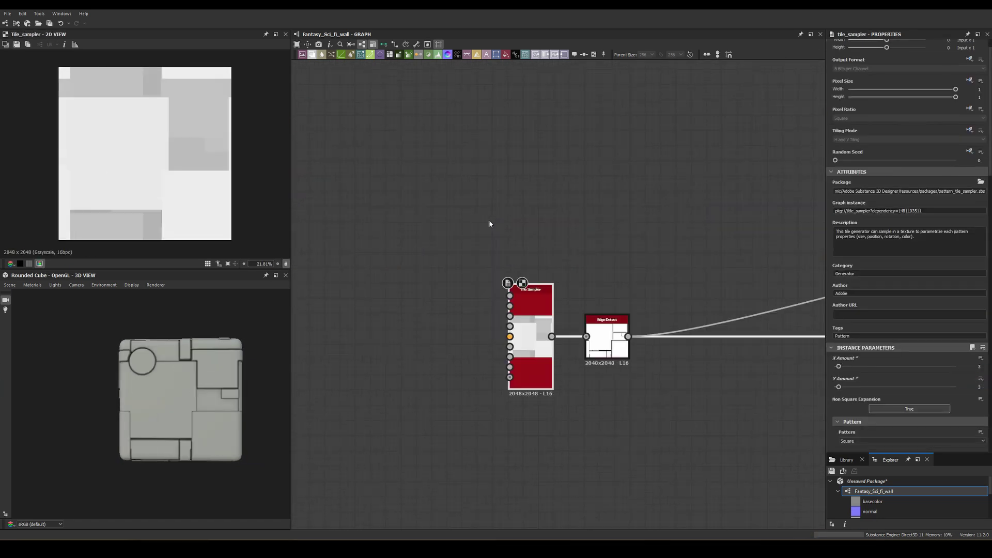
scroll(490, 223, "up", 1)
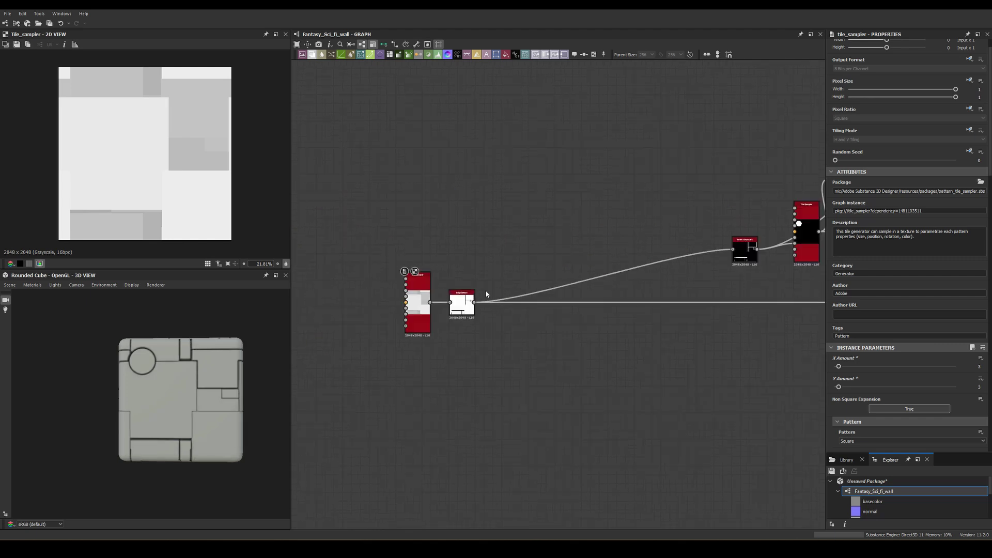
double_click(559, 233)
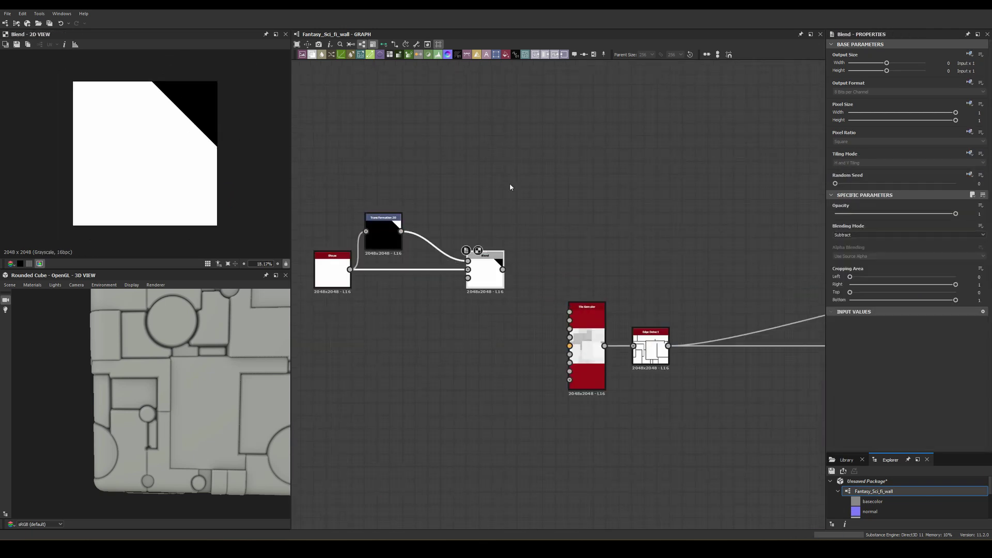
Set the corner-cut Blend to Subtract and review the Tile Sampler pattern parameters
left_click(859, 235)
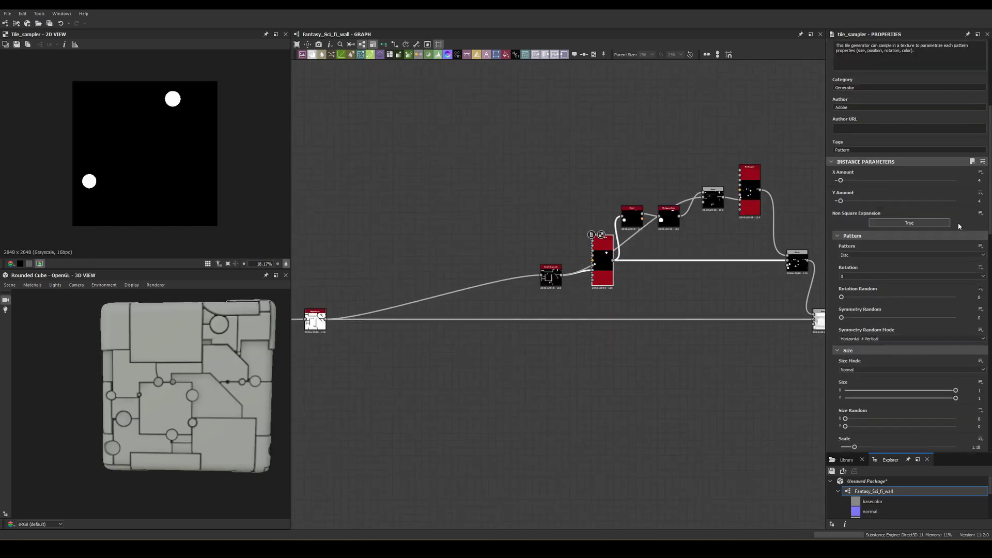
scroll(890, 285, "down", 3)
scroll(858, 211, "down", 3)
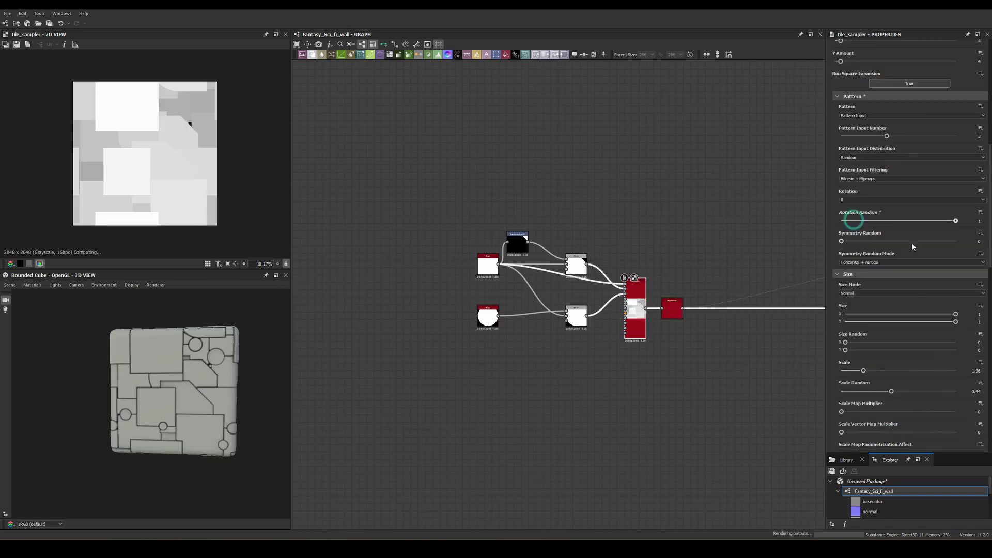
scroll(850, 215, "up", 5)
left_click(985, 114)
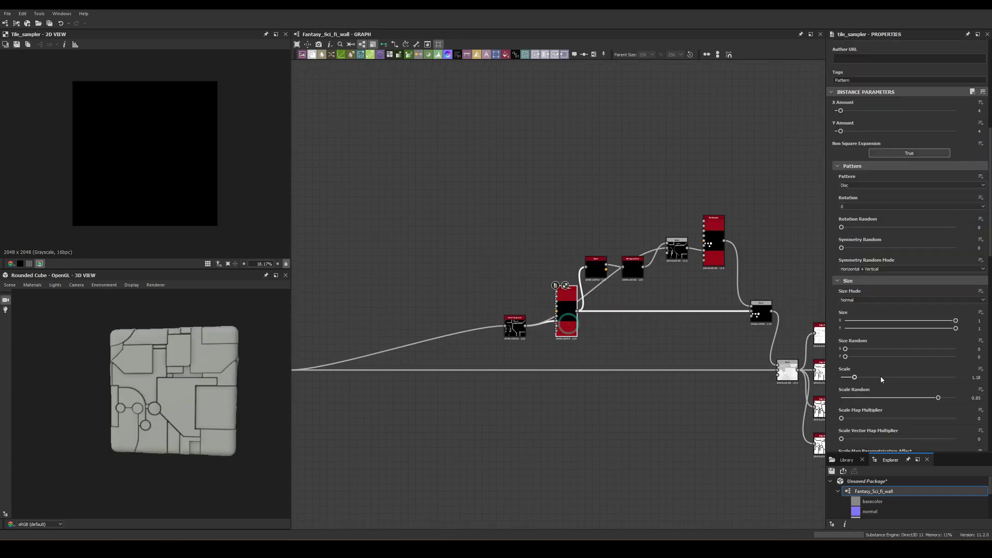
scroll(848, 191, "up", 3)
scroll(852, 193, "up", 3)
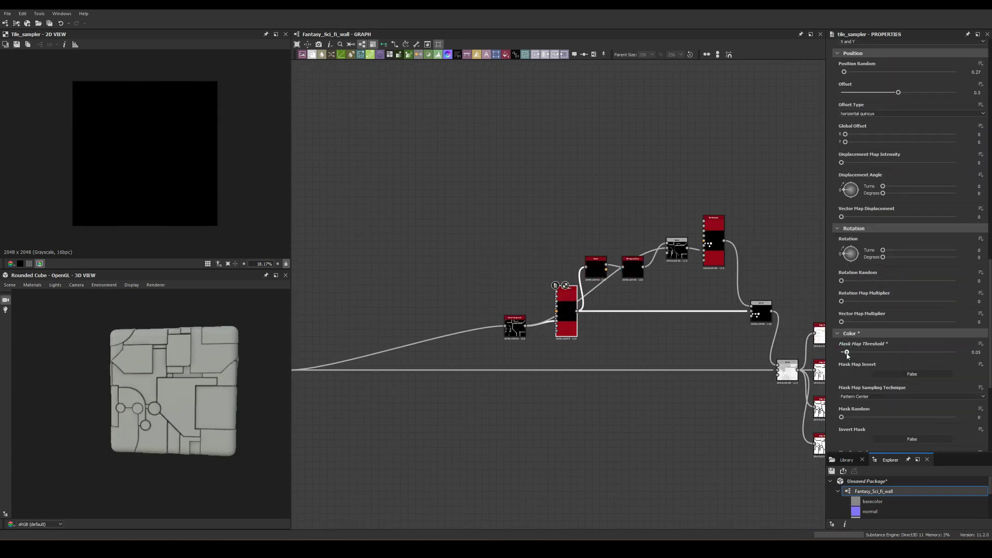
scroll(859, 194, "up", 2)
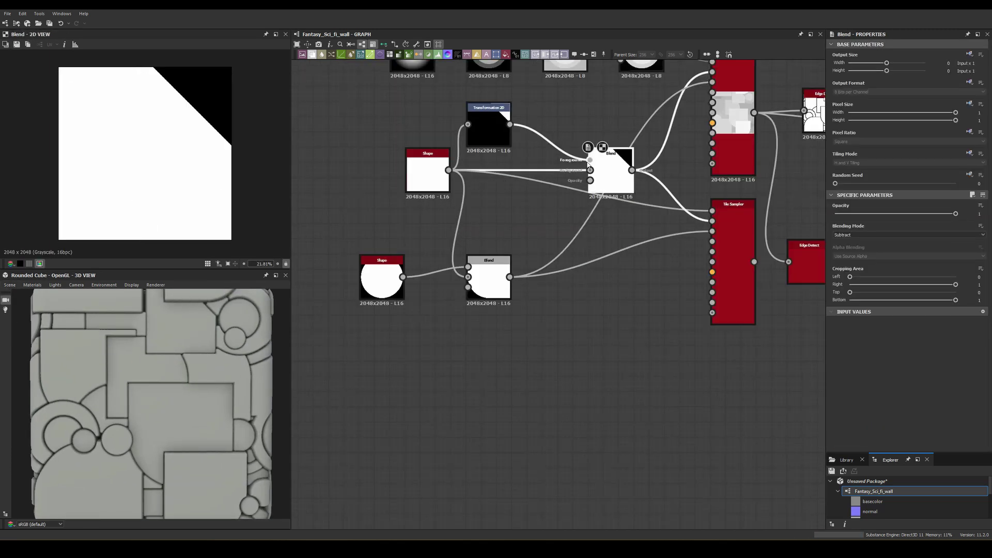
Inspect the panel Tile Sampler's pattern and scale settings
left_click(527, 213)
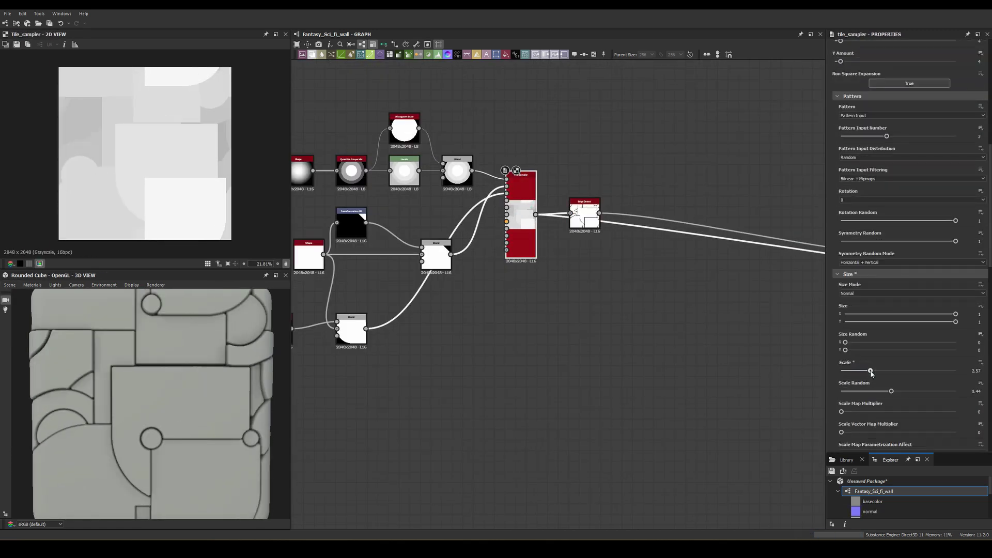
scroll(178, 379, "down", 5)
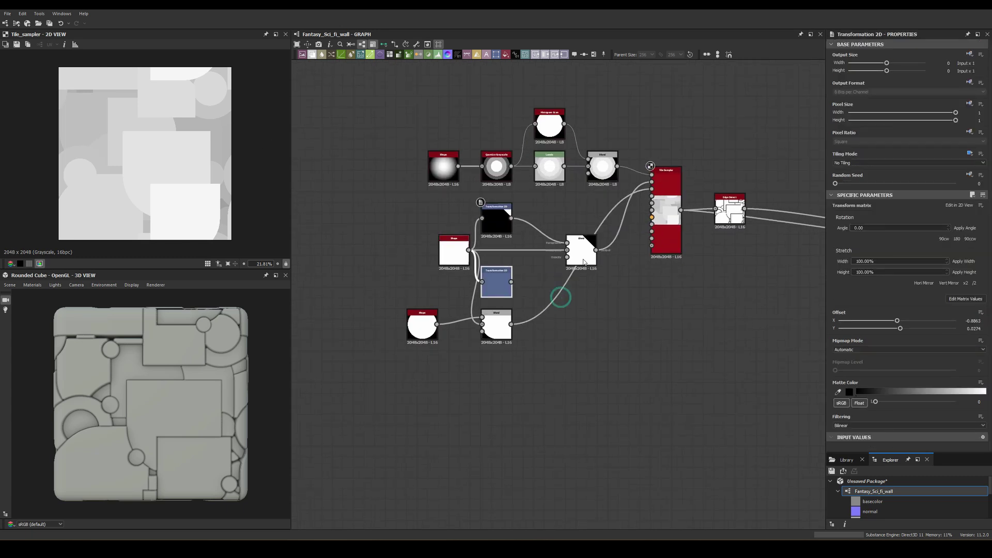
scroll(58, 298, "down", 3)
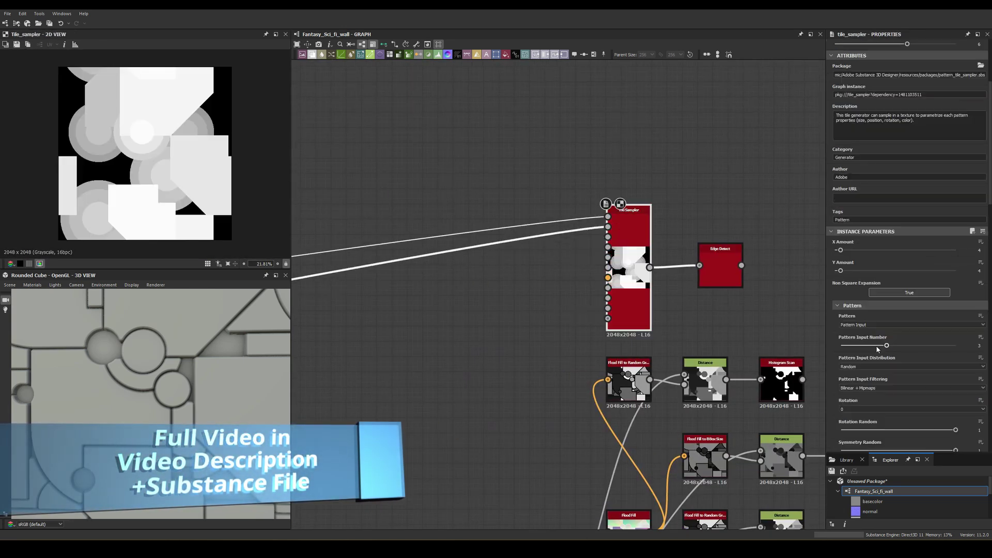
Preview the Edge Detect result of the new panels
double_click(720, 265)
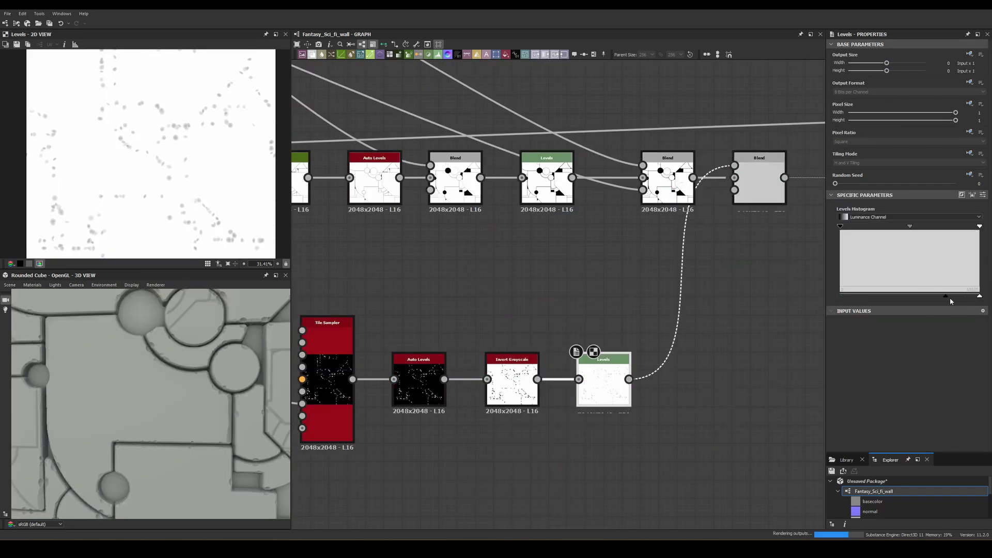
Preview the combined stepped ring shape in the 2D view
scroll(196, 332, "down", 3)
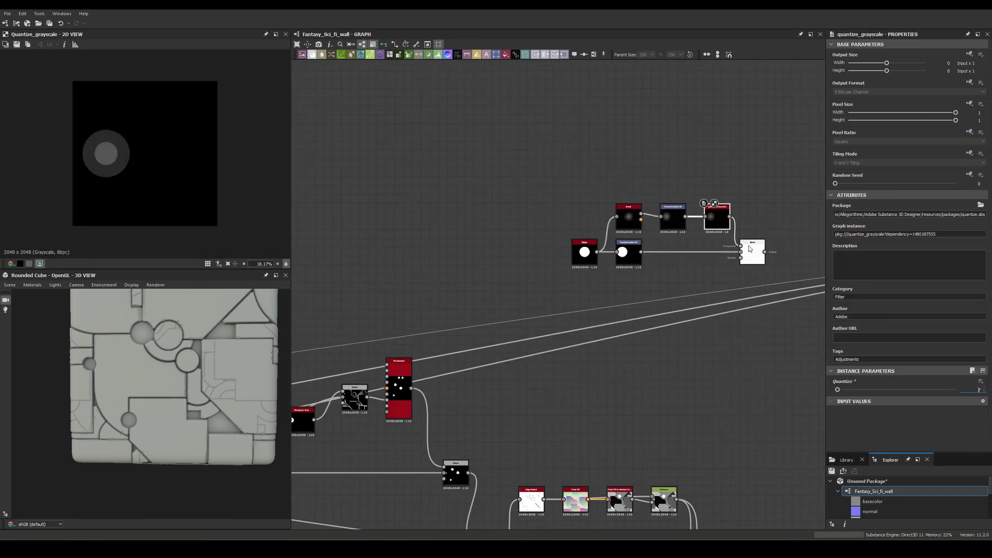
double_click(750, 249)
scroll(723, 222, "up", 4)
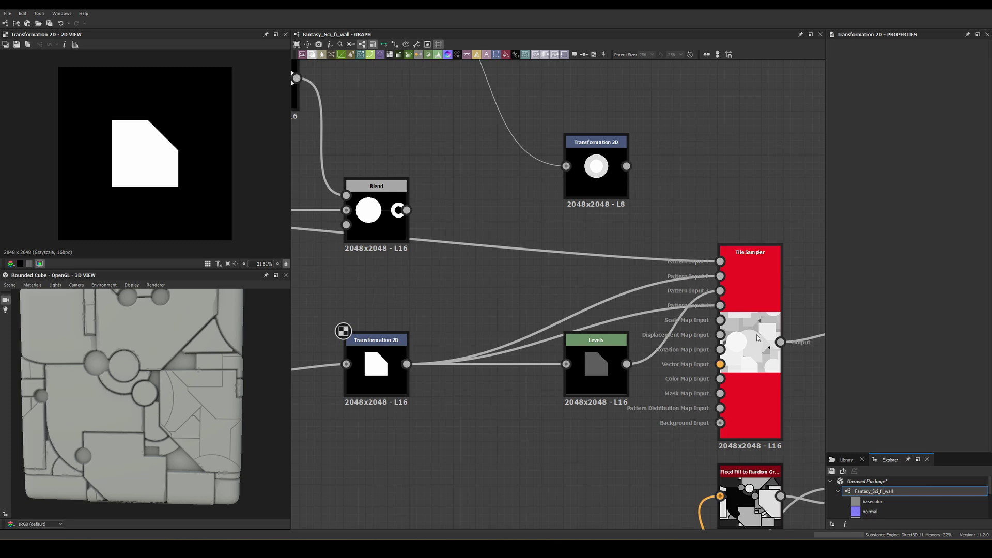
Insert a Flood Fill node after Edge Detect and set the circle Blend to Subtract
left_click(757, 337)
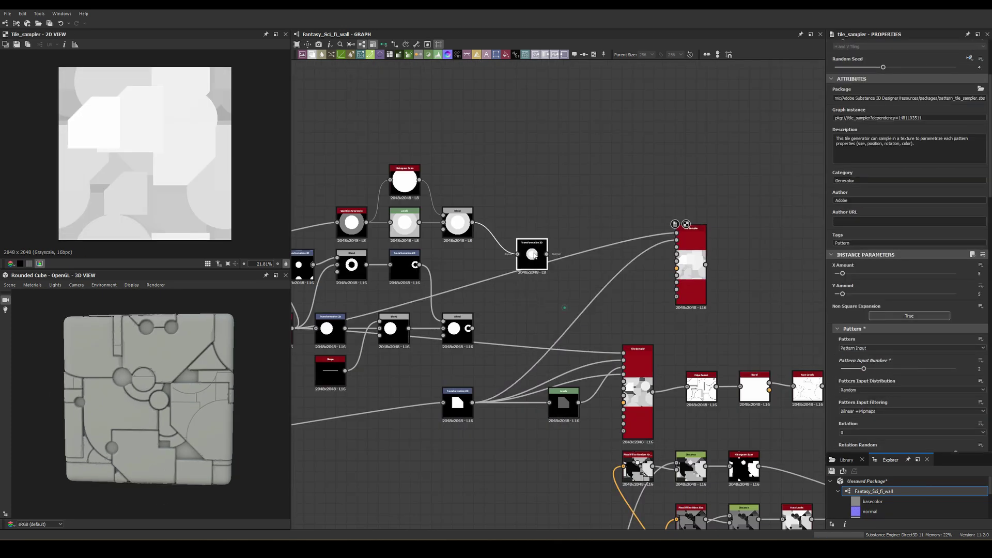
key("space")
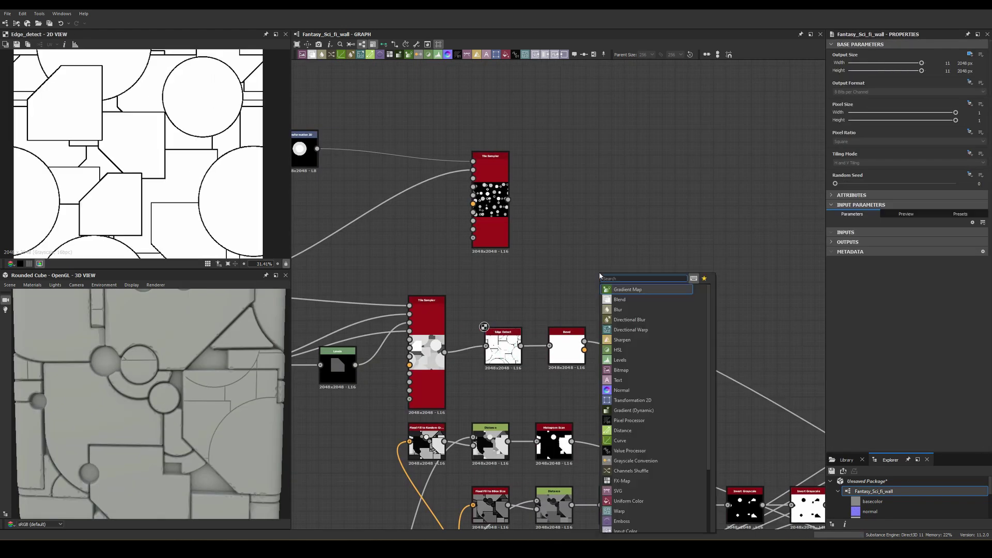
type("flood")
key("Return")
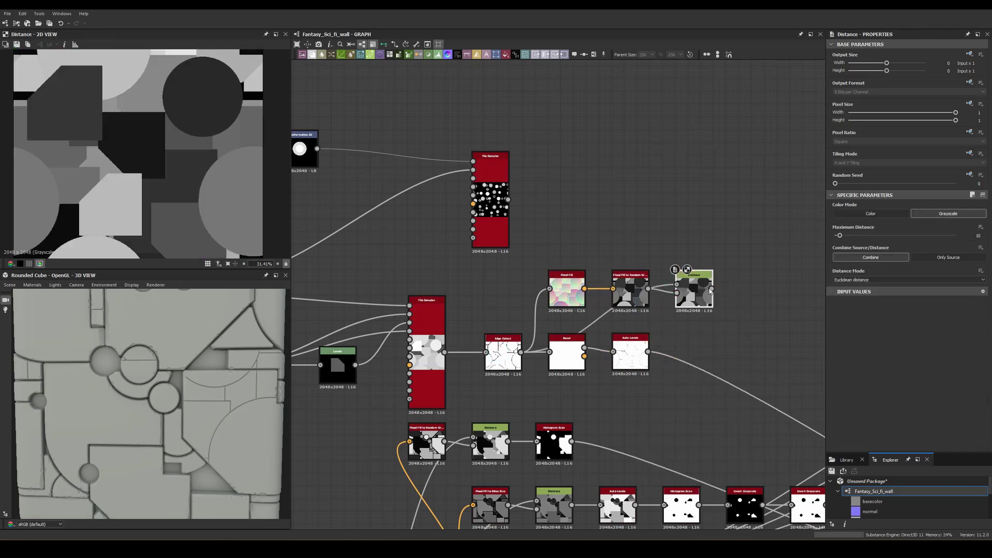
key("space")
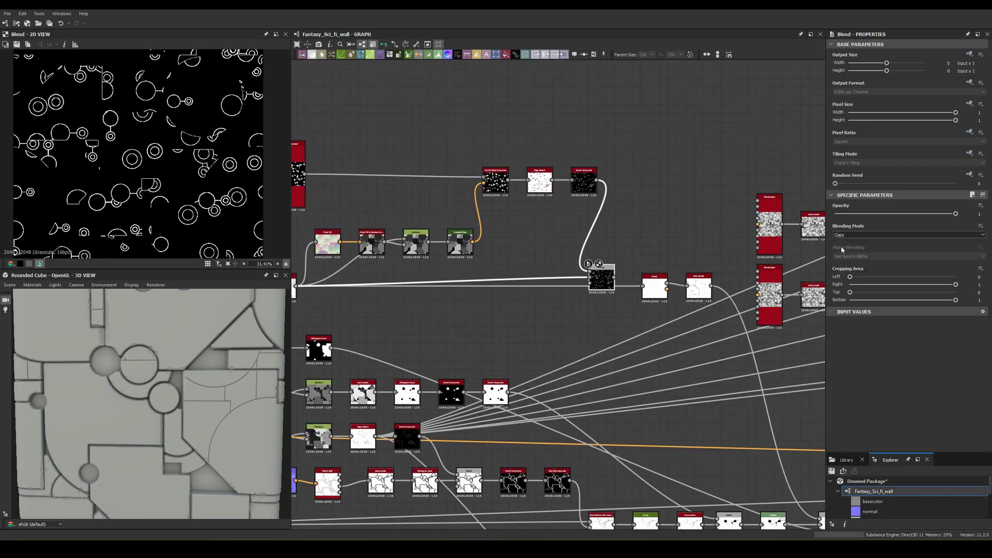
left_click(878, 234)
left_click(847, 259)
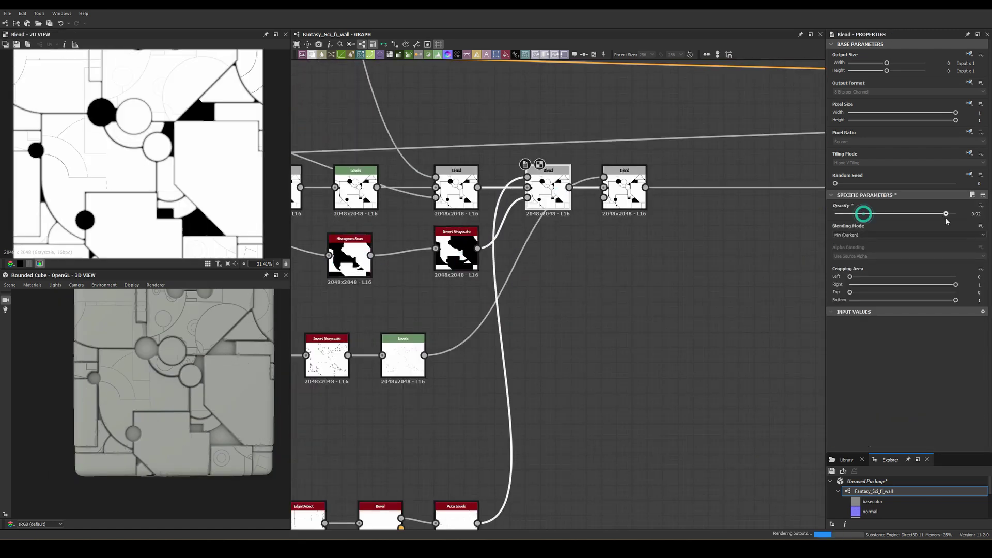
Change the tile sampler's random seed to 7
left_click_drag(911, 184, 919, 183)
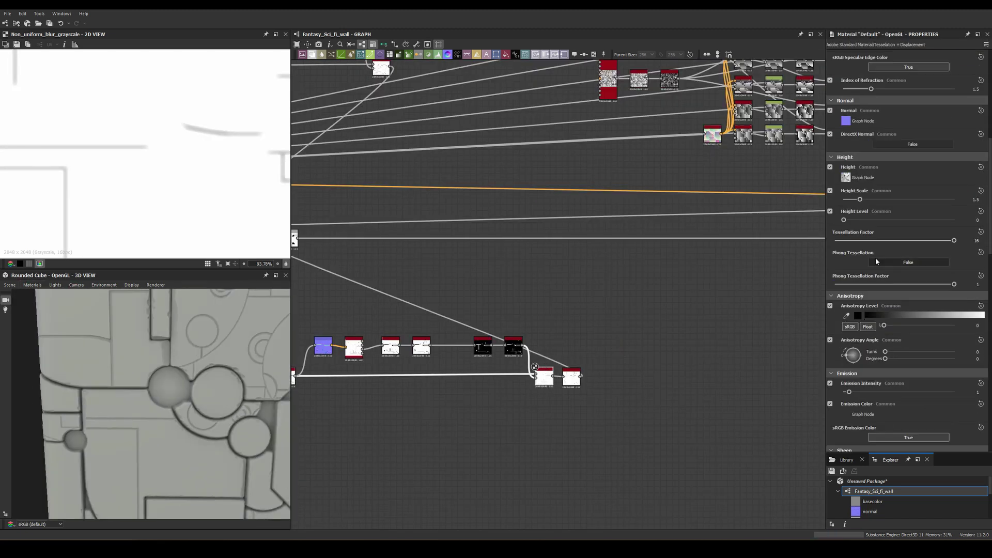
Scroll down through the material's Height settings
scroll(875, 261, "down", 2)
scroll(670, 258, "down", 2)
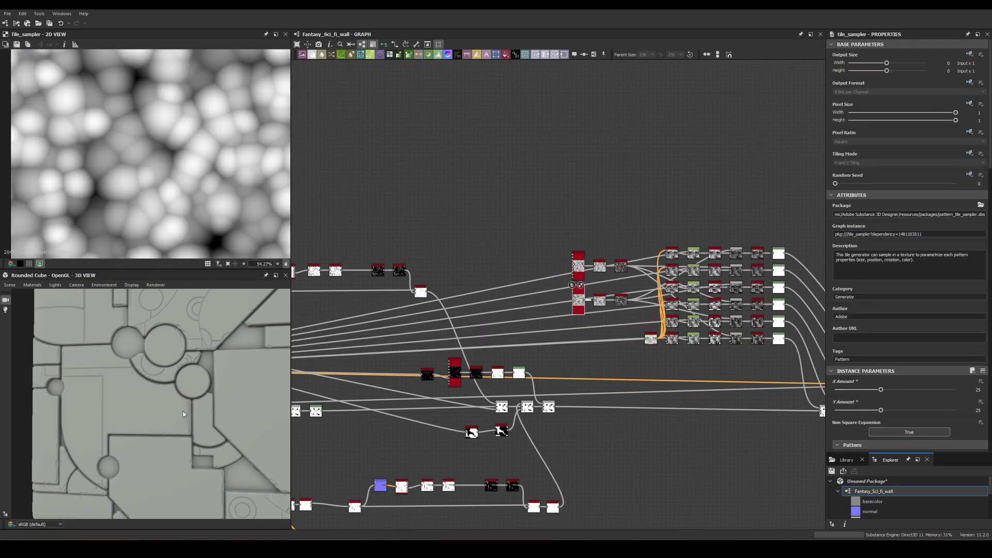
Add a Waveform 1 node and preview the Tile Sampler's scratch output
left_click(515, 309)
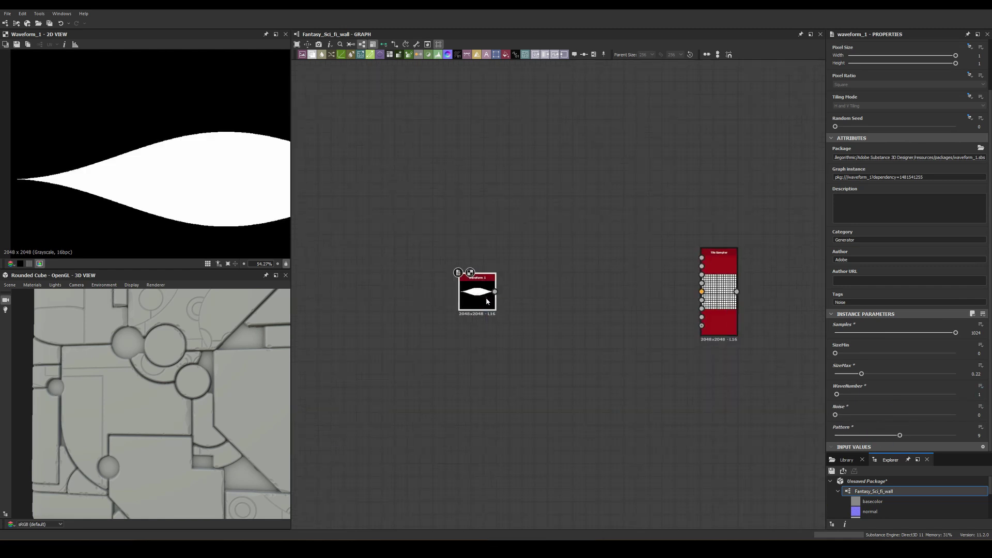
double_click(727, 278)
scroll(786, 323, "down", 1)
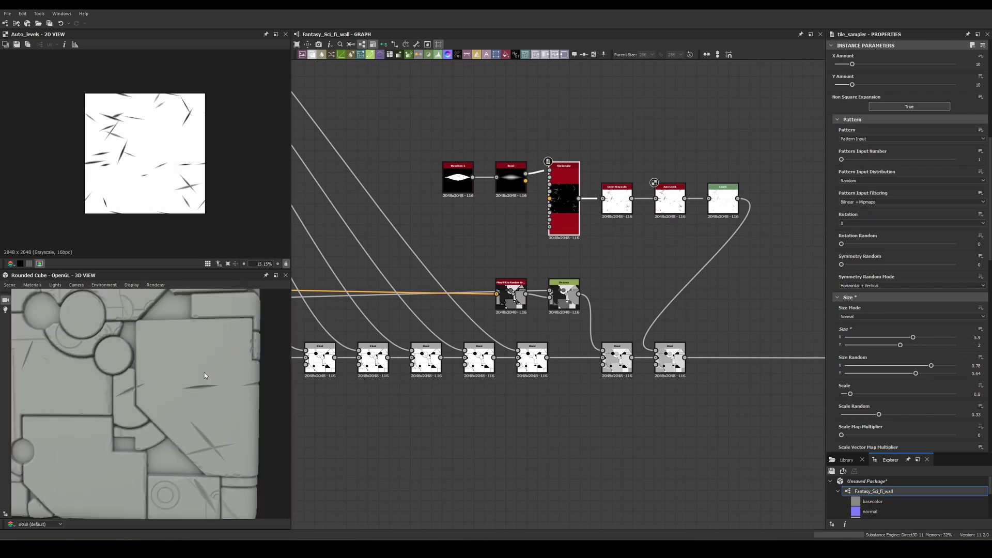
Search for a node and inspect the Directional Warp node's settings
key("space")
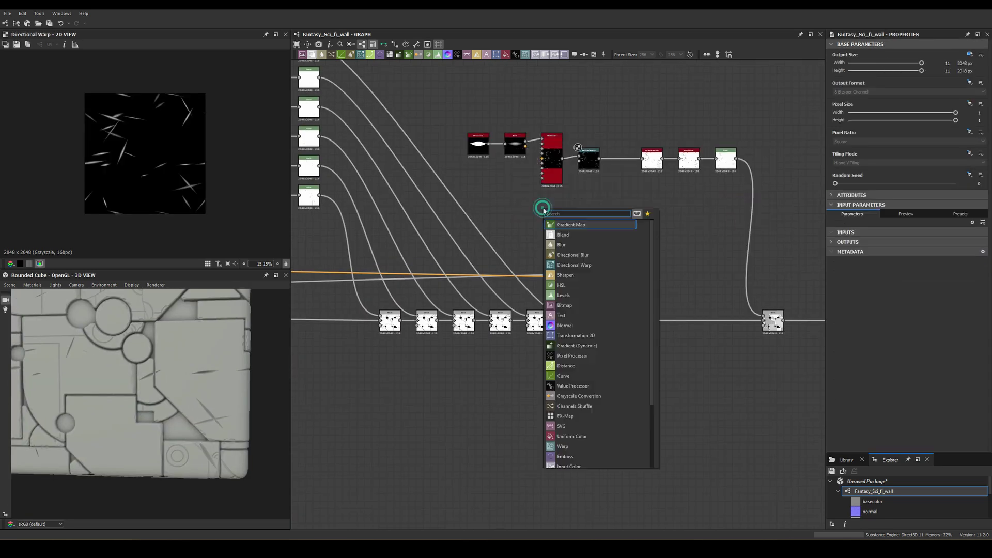
left_click(617, 130)
scroll(623, 126, "up", 3)
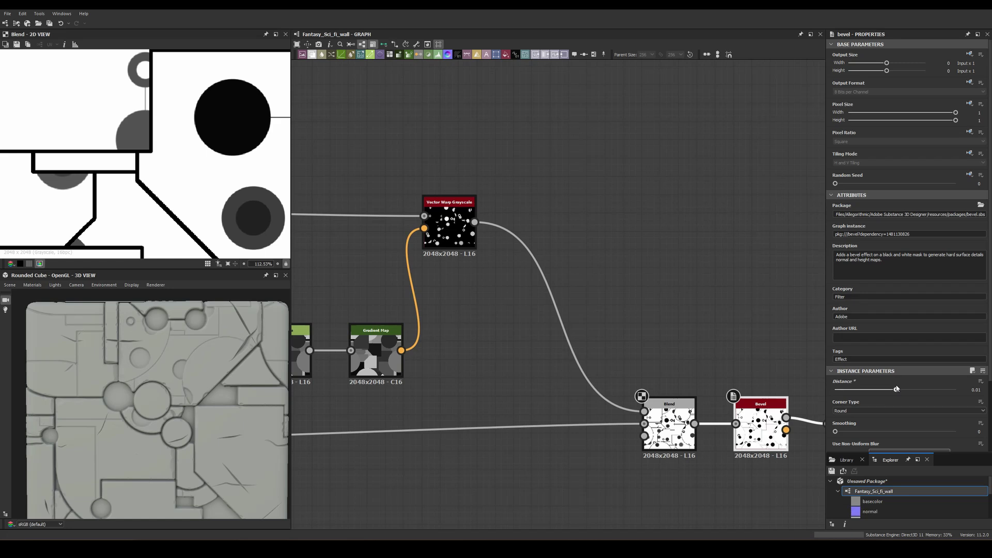
scroll(189, 375, "up", 5)
scroll(188, 375, "down", 5)
scroll(188, 375, "up", 5)
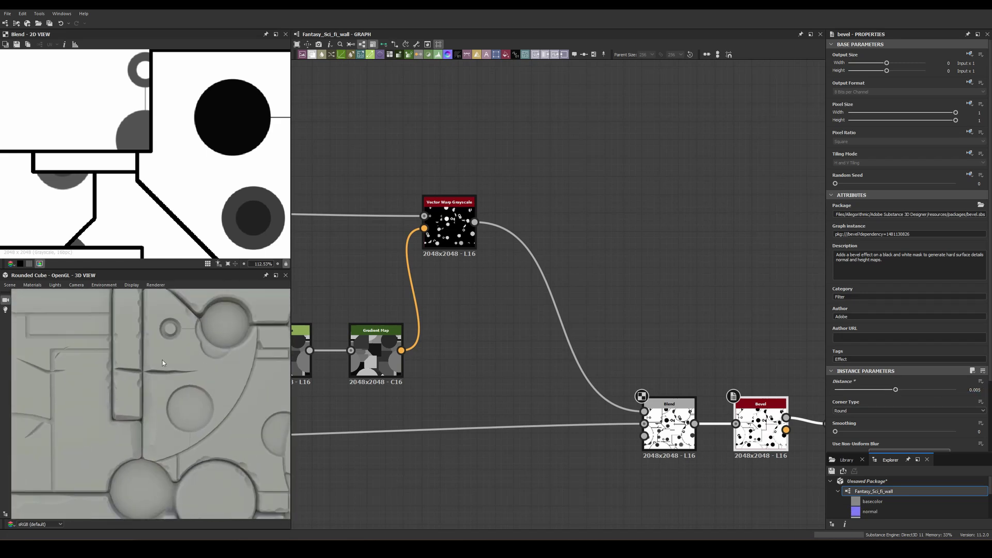
scroll(162, 363, "down", 5)
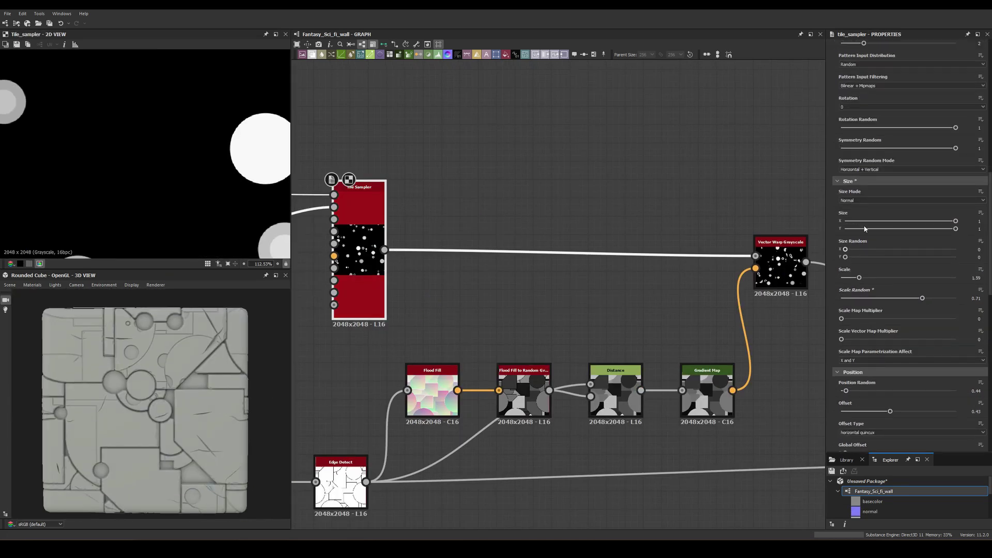
Set the Tile Sampler random seed to 8 and connect Edge Detect into it
left_click_drag(910, 184, 928, 185)
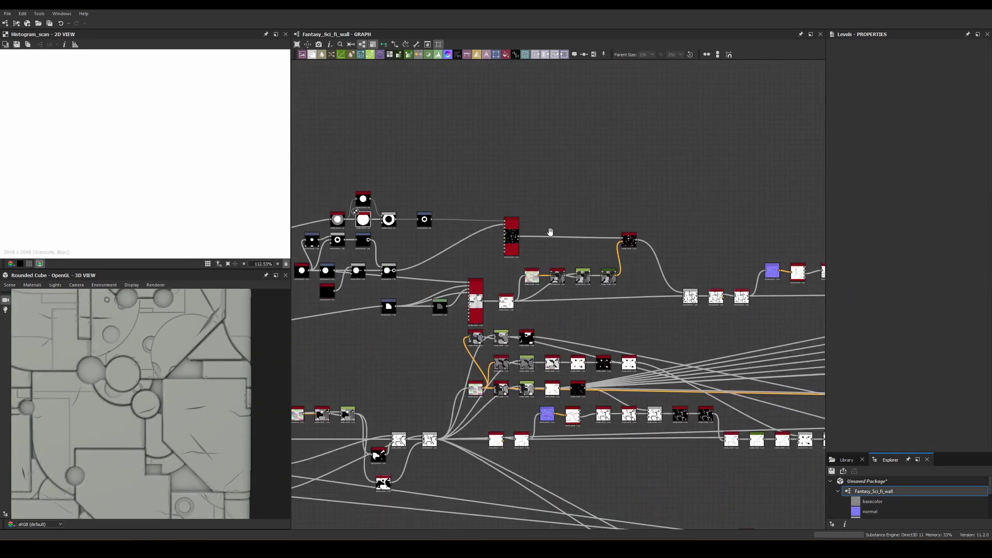
left_click_drag(684, 237, 481, 342)
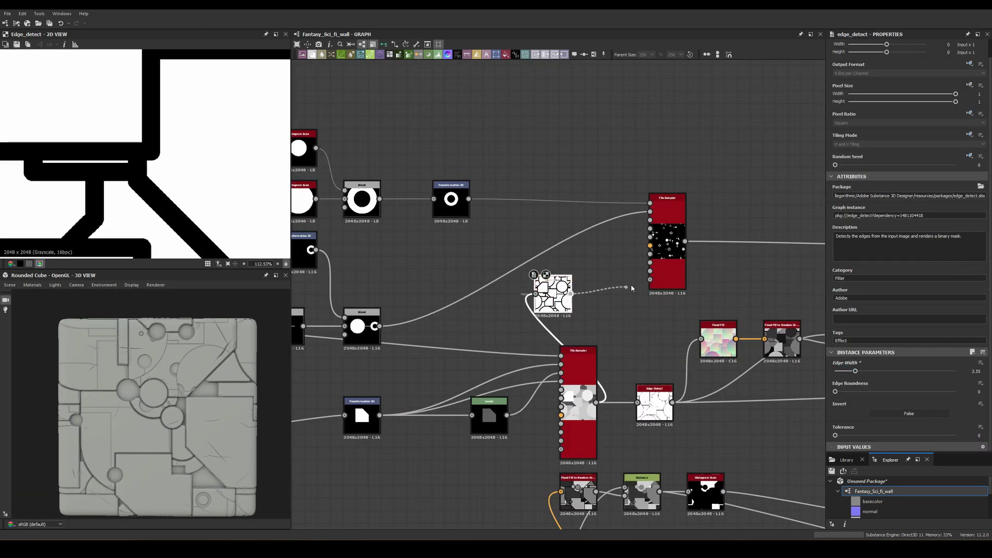
left_click_drag(631, 288, 650, 263)
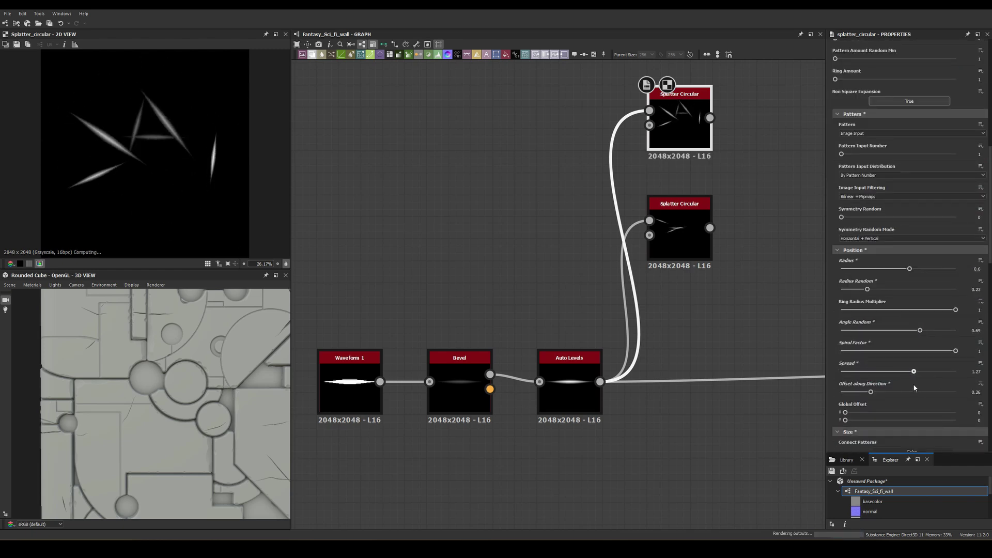
Rearrange the scratch nodes and adjust a Tile Sampler parameter
scroll(914, 387, "up", 5)
middle_click_drag(683, 121, 557, 169)
scroll(622, 221, "down", 3)
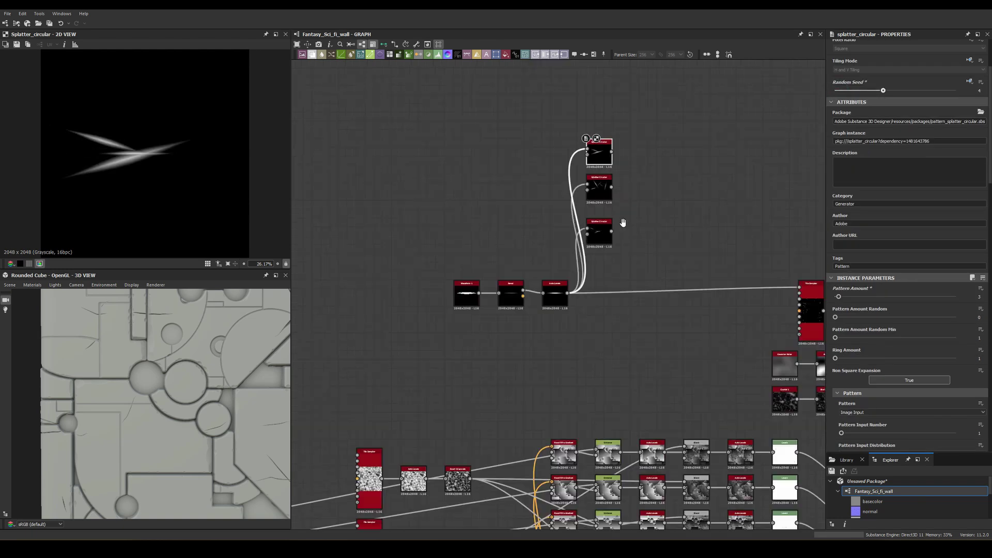
middle_click_drag(789, 272, 673, 257)
left_click(673, 256)
scroll(910, 310, "down", 5)
left_click_drag(864, 347, 859, 347)
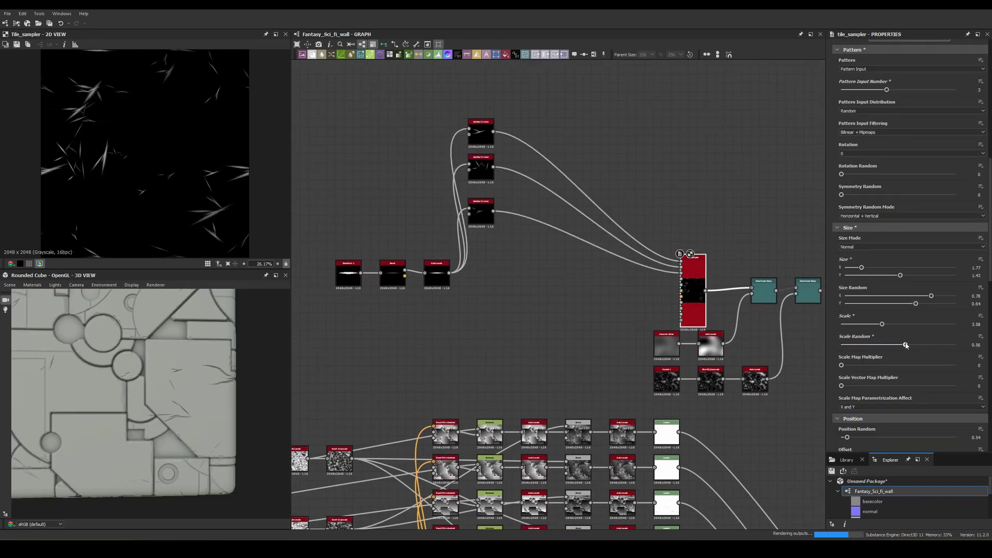
Inspect the Splatter Circular node and move the Tile Sampler higher in the graph
left_click(482, 214)
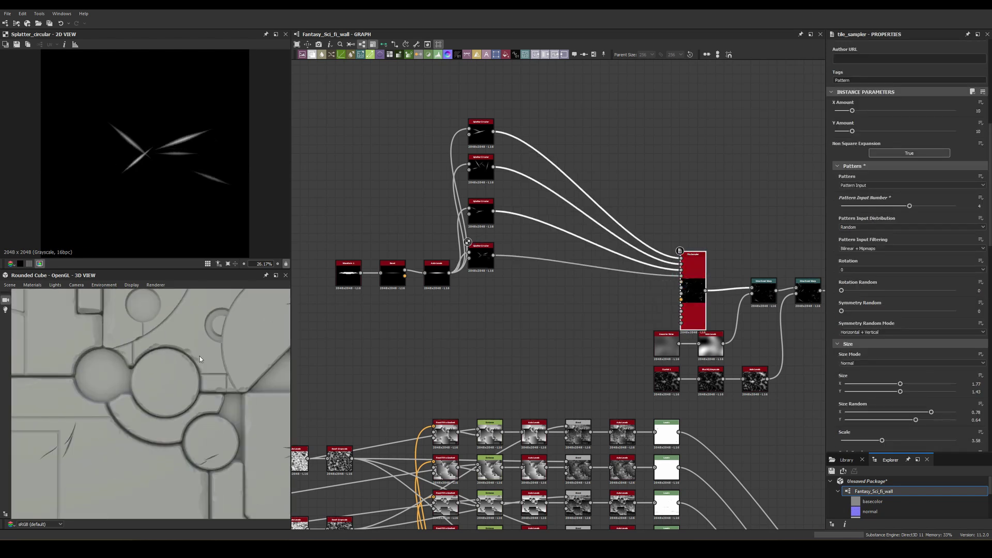
left_click_drag(685, 292, 685, 204)
scroll(455, 160, "up", 2)
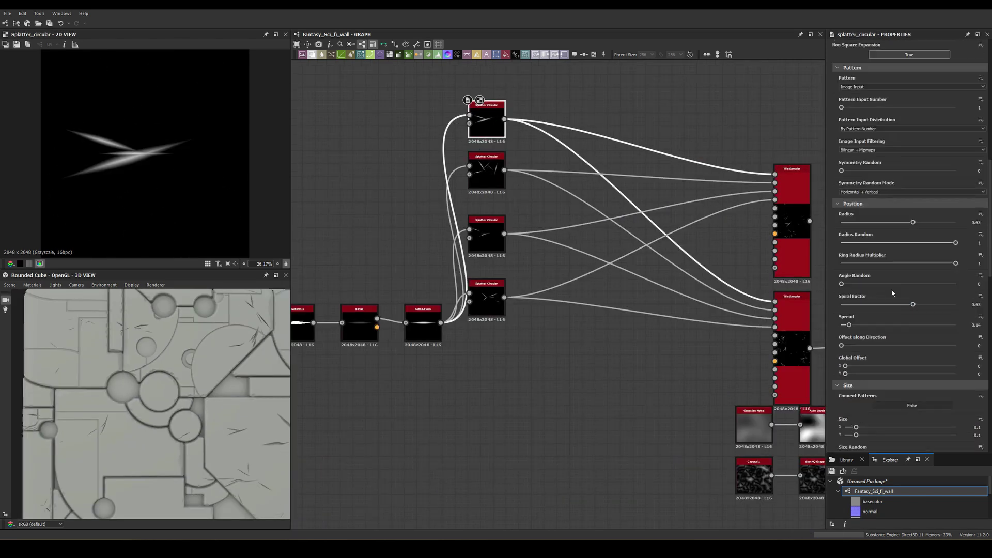
scroll(568, 233, "down", 3)
scroll(568, 233, "up", 3)
Check the Directional Warp at intensity 80 and the upper Tile Sampler
left_click(525, 209)
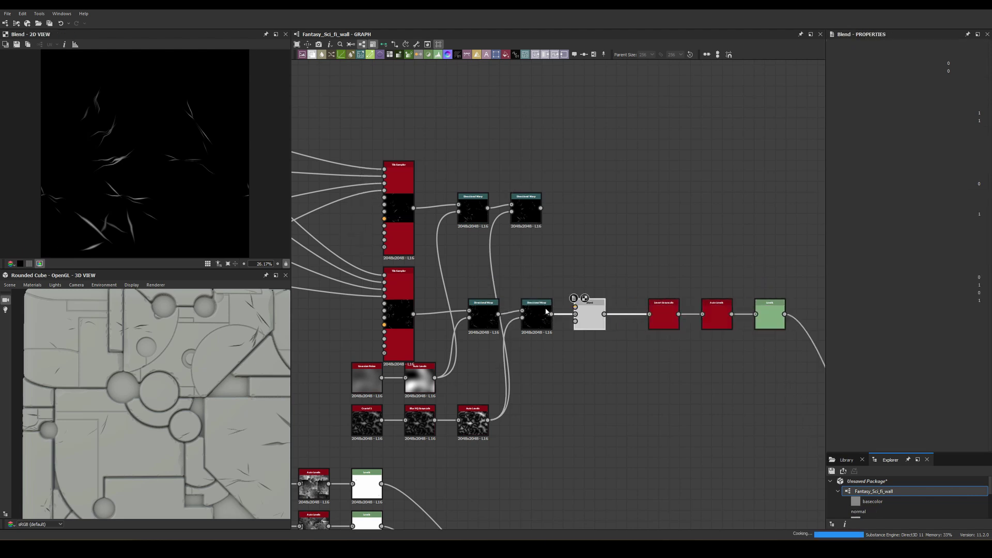
scroll(381, 361, "down", 2)
left_click(369, 243)
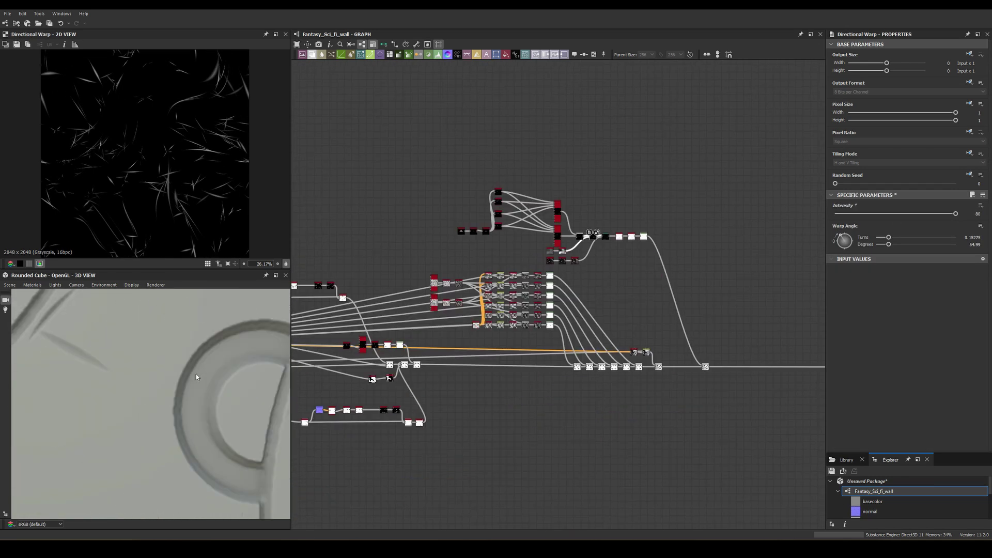
scroll(196, 361, "down", 3)
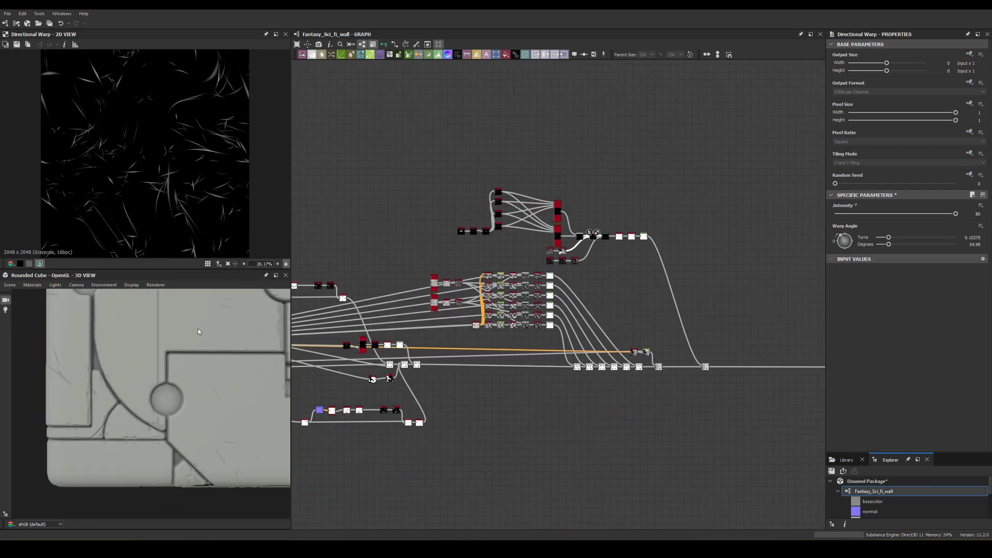
scroll(186, 341, "down", 3)
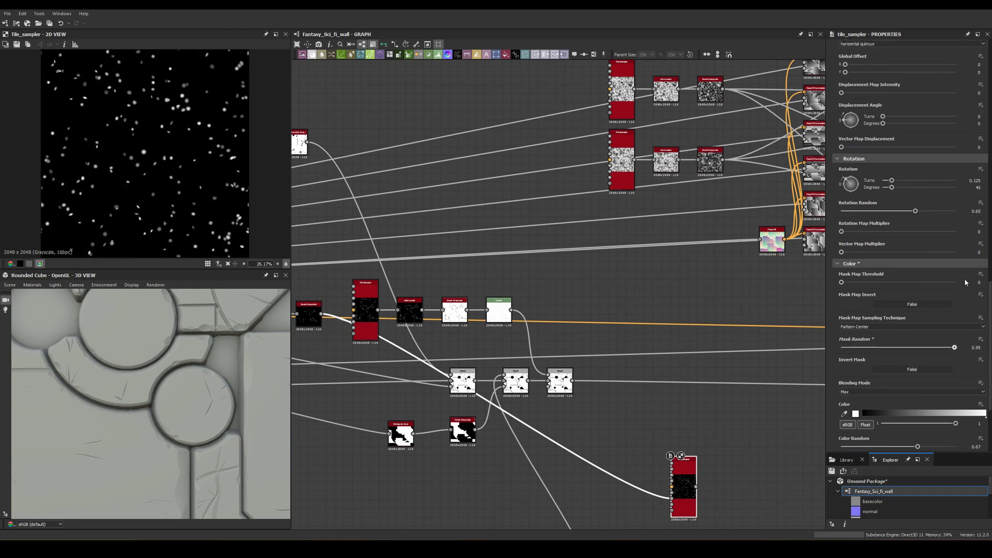
Scroll the graph to view the beveled disc Shape and Blend nodes
scroll(546, 313, "down", 1)
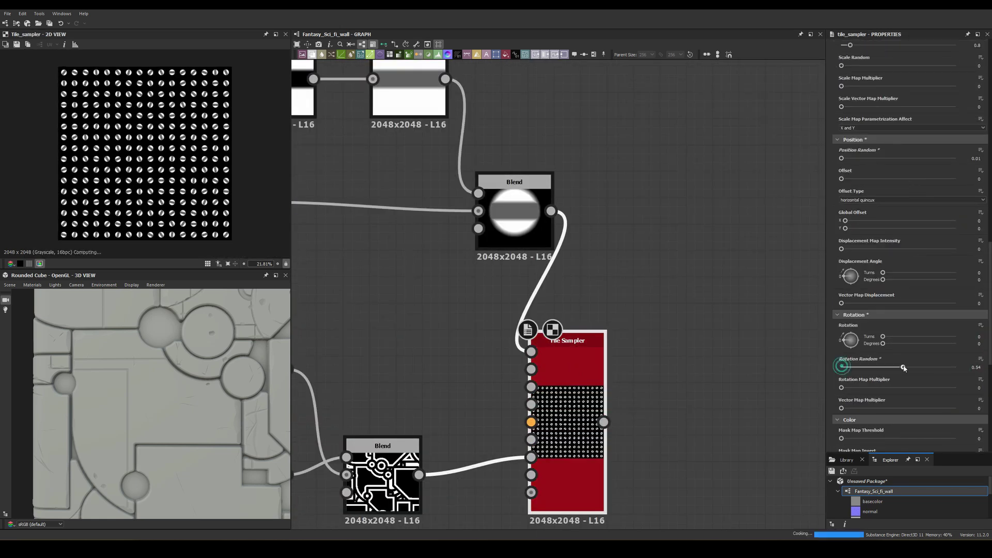
Insert a Non Uniform Blur Grayscale node after the screw Levels
scroll(965, 194, "up", 5)
scroll(895, 381, "down", 5)
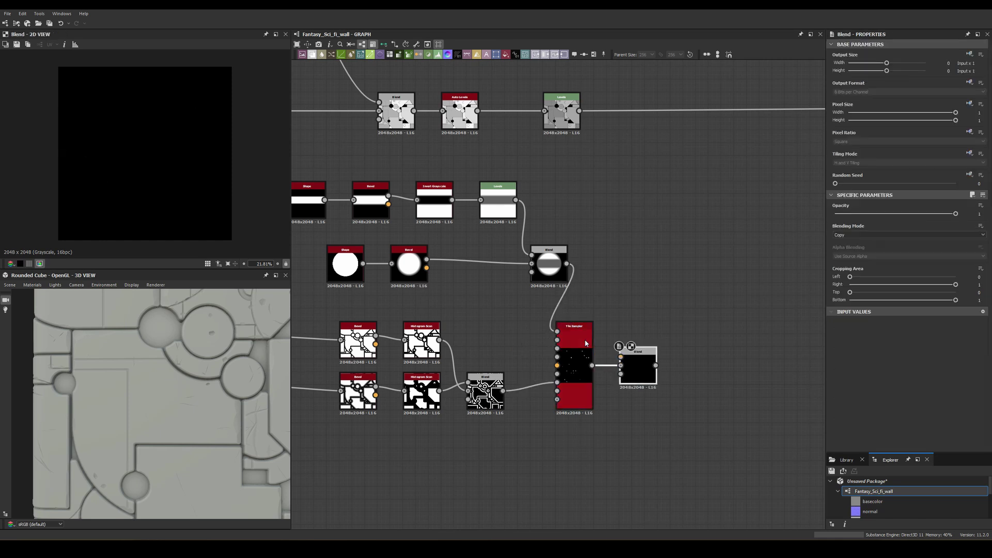
key("space")
type("non")
left_click(541, 225)
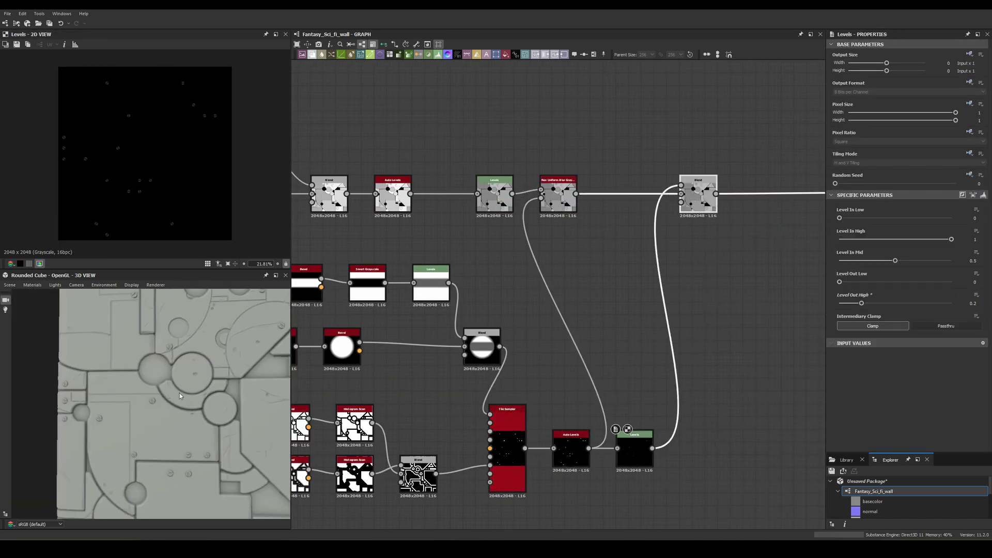
Rotate the screws to about 141 degrees with rotation randomness 0.84
left_click(508, 449)
scroll(204, 352, "up", 5)
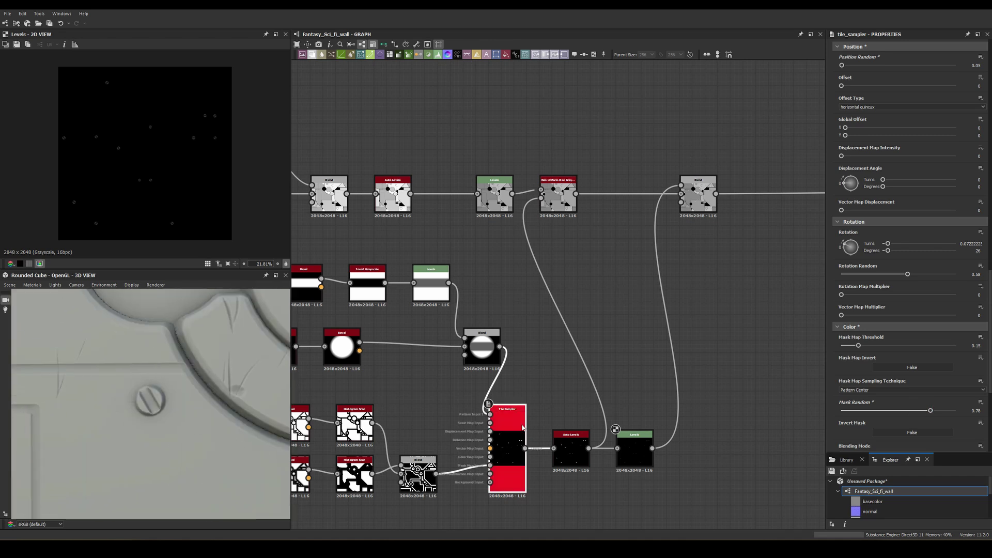
scroll(845, 233, "down", 5)
left_click_drag(909, 344, 936, 344)
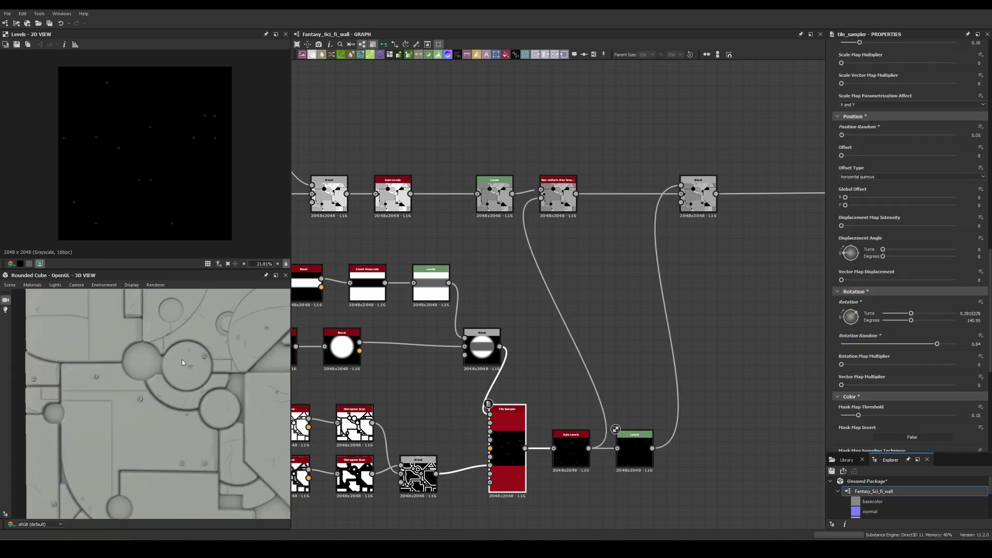
middle_click_drag(511, 479, 532, 377)
scroll(155, 403, "down", 5)
Open the Blend that merges the screws into the wall height
middle_click_drag(465, 413, 615, 403)
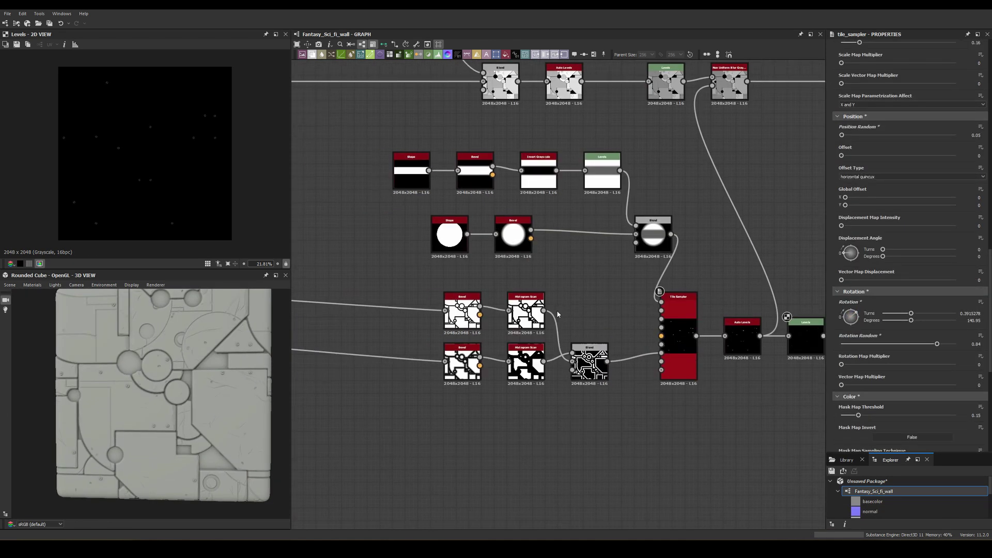
scroll(171, 351, "up", 5)
middle_click_drag(465, 259, 465, 413)
left_click(468, 437)
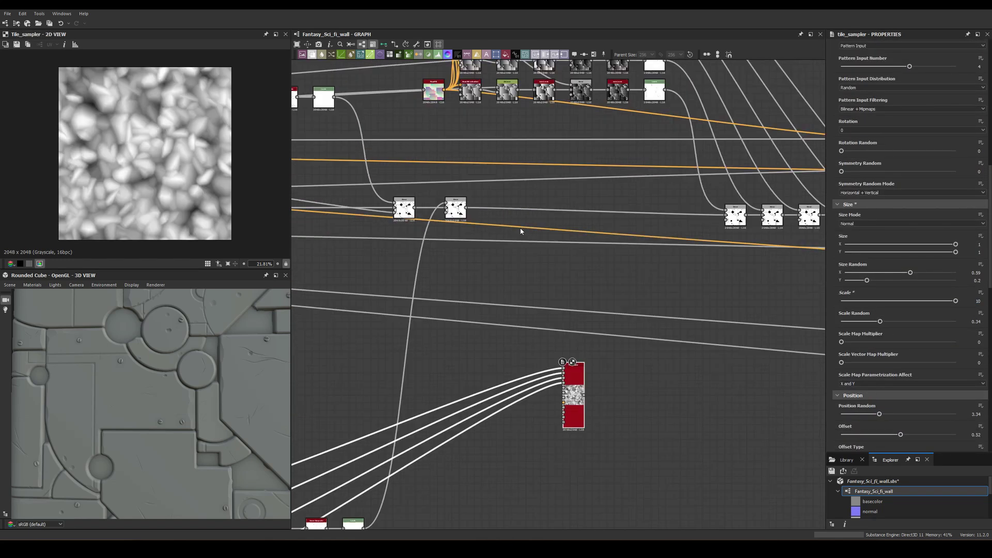
Change the noise Blend mode, raise scale randomness to 0.88, and preview the result
left_click(846, 235)
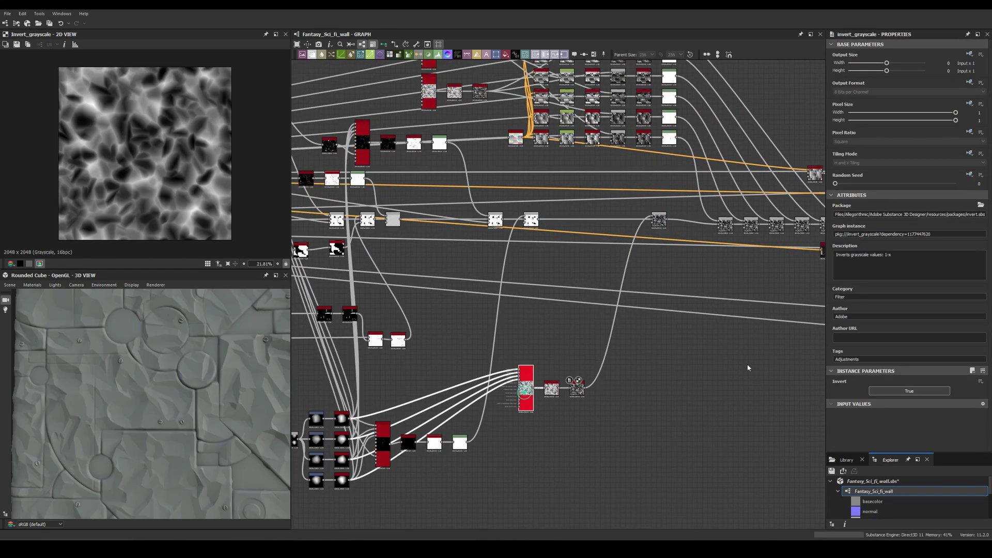
left_click_drag(880, 345, 941, 345)
scroll(259, 370, "up", 3)
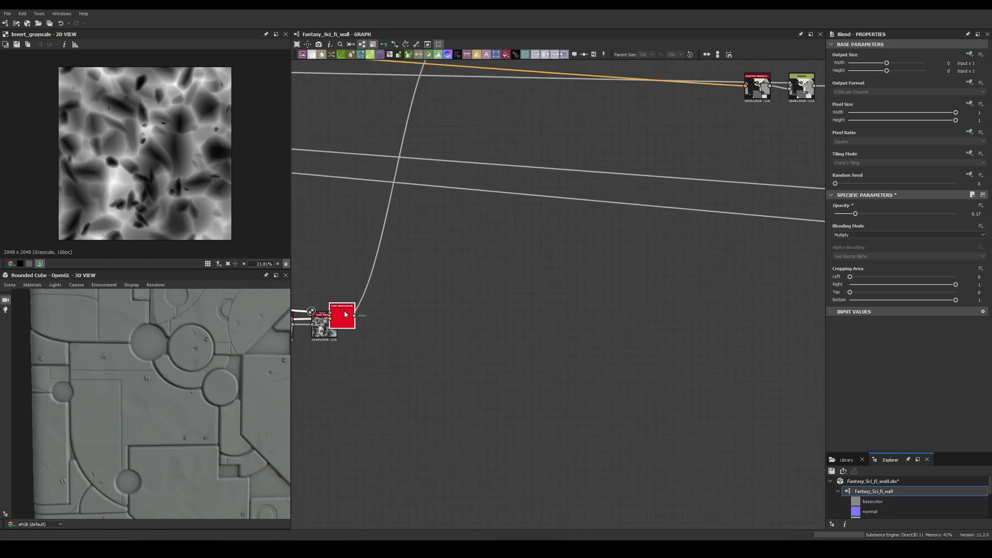
double_click(553, 245)
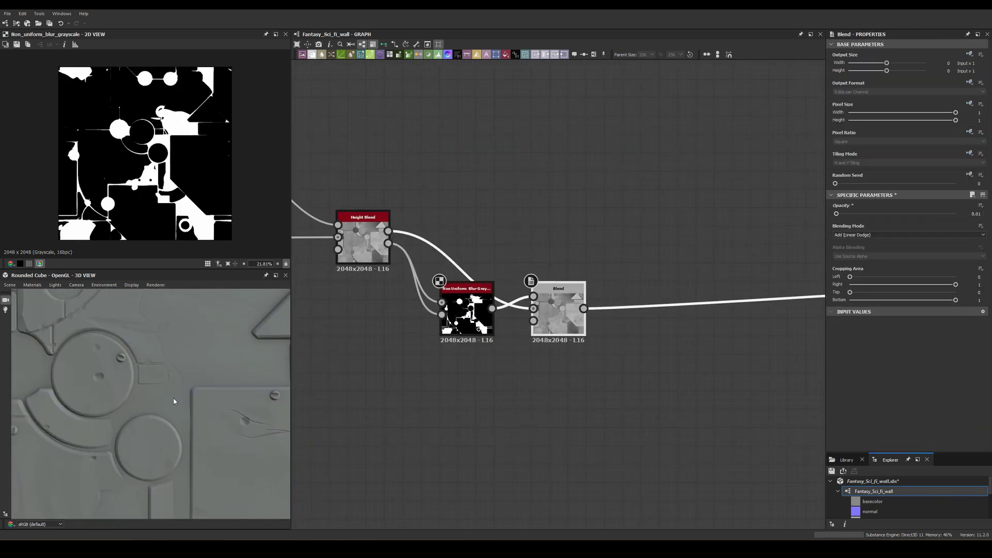
Scroll the graph to view the warped teardrop drip nodes
scroll(707, 322, "down", 5)
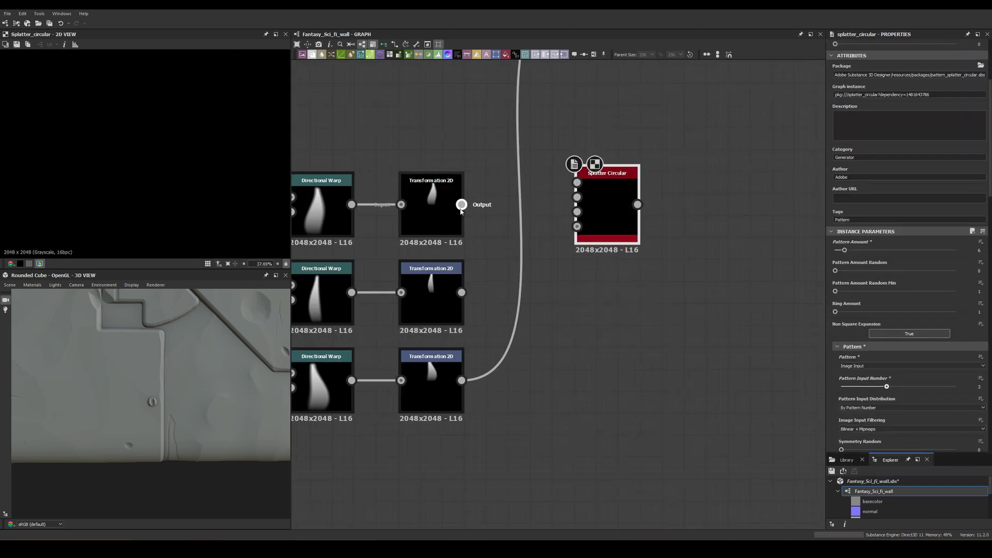
Set the splatter scale to 7 and narrow the spread into a half-circle fan
type("7")
key("Return")
left_click_drag(897, 161, 866, 163)
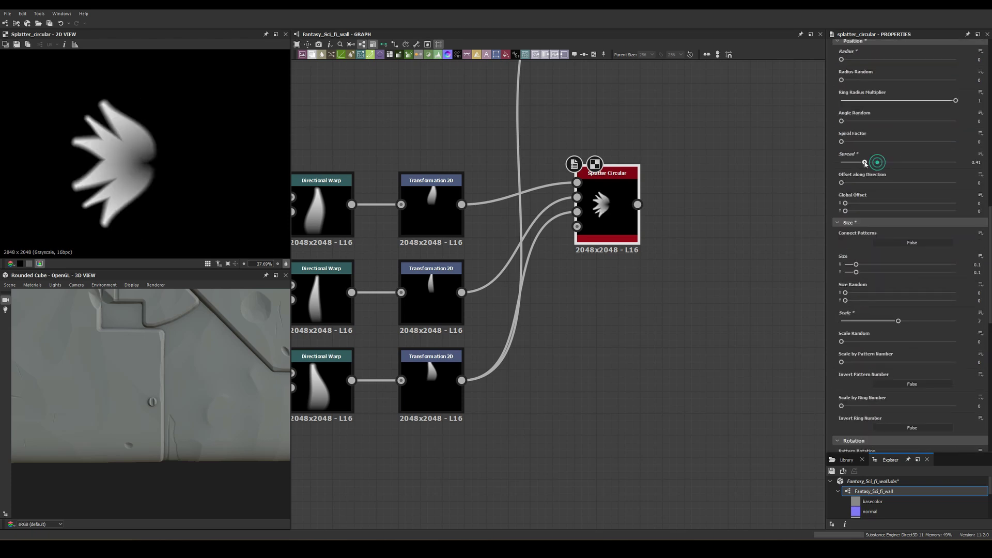
scroll(893, 233, "up", 10)
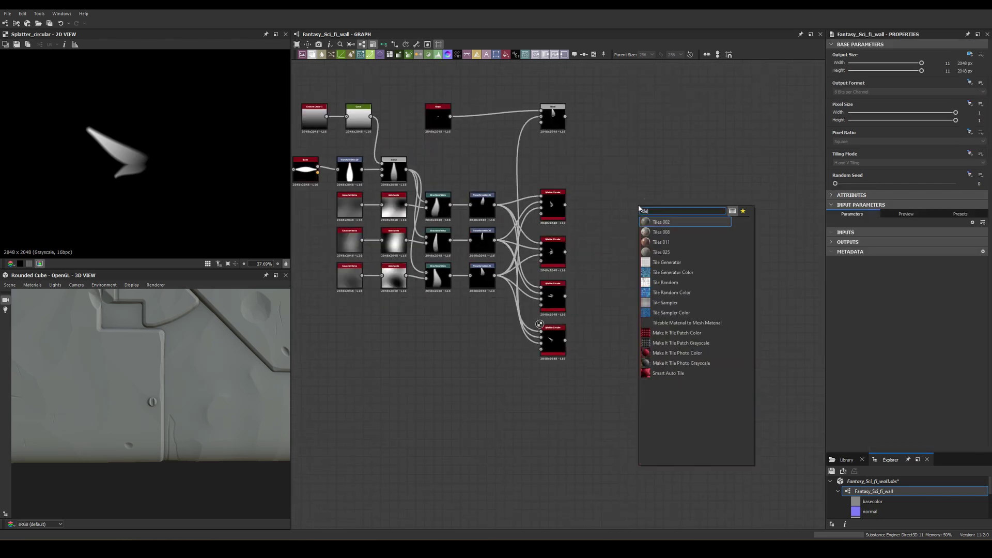
Scatter the drips in 32 columns and set the drip Blend's blending mode
type("32")
key("Return")
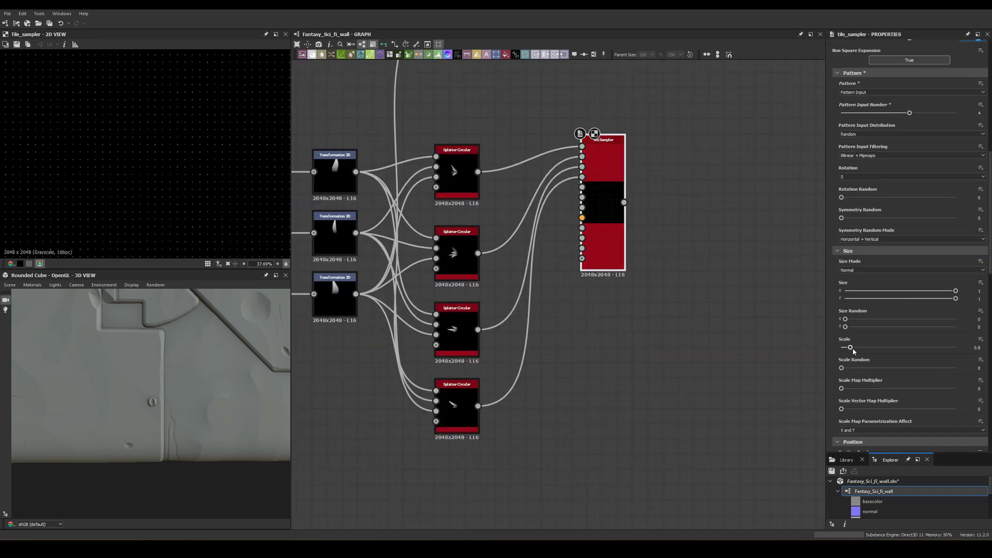
scroll(497, 307, "down", 5)
left_click(493, 321)
key("space")
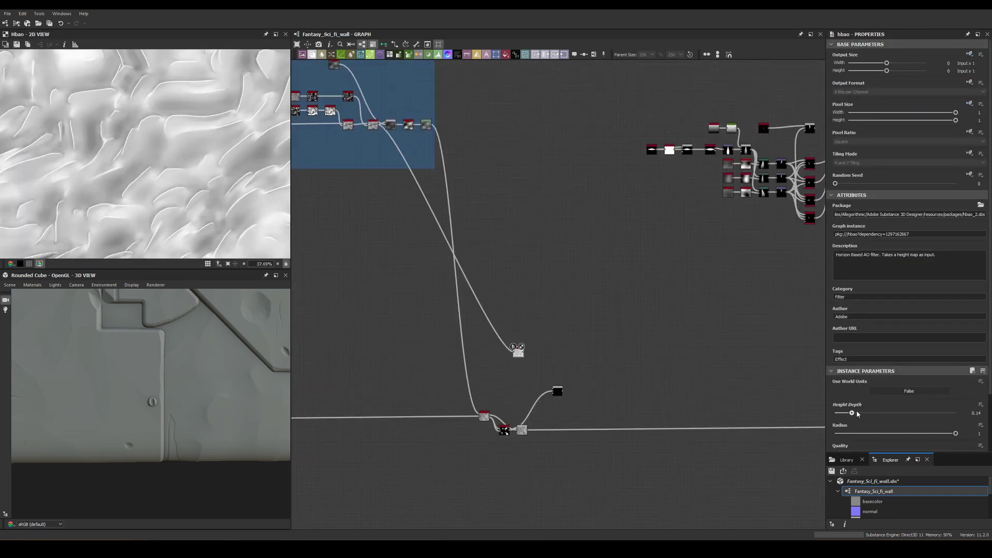
left_click(861, 235)
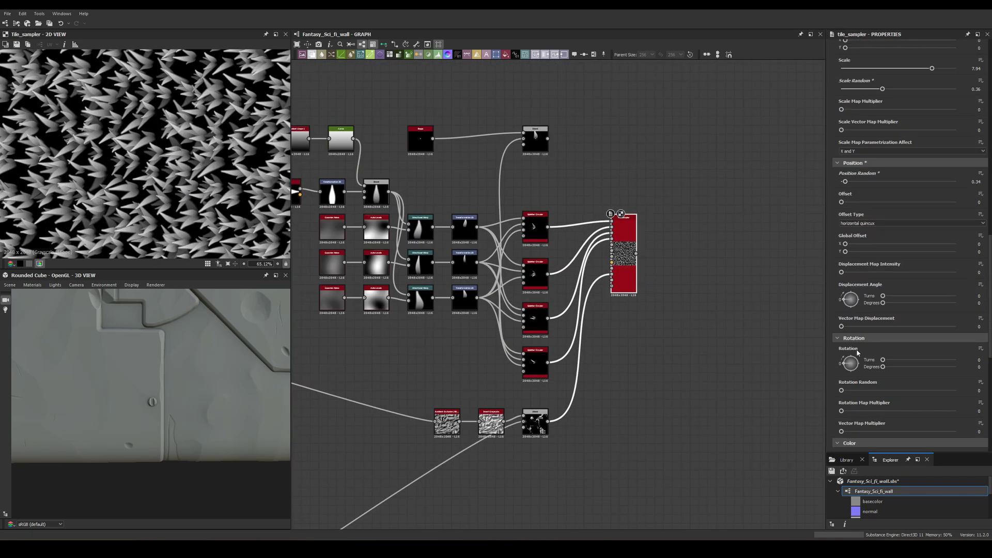
scroll(844, 156, "down", 3)
scroll(844, 157, "down", 2)
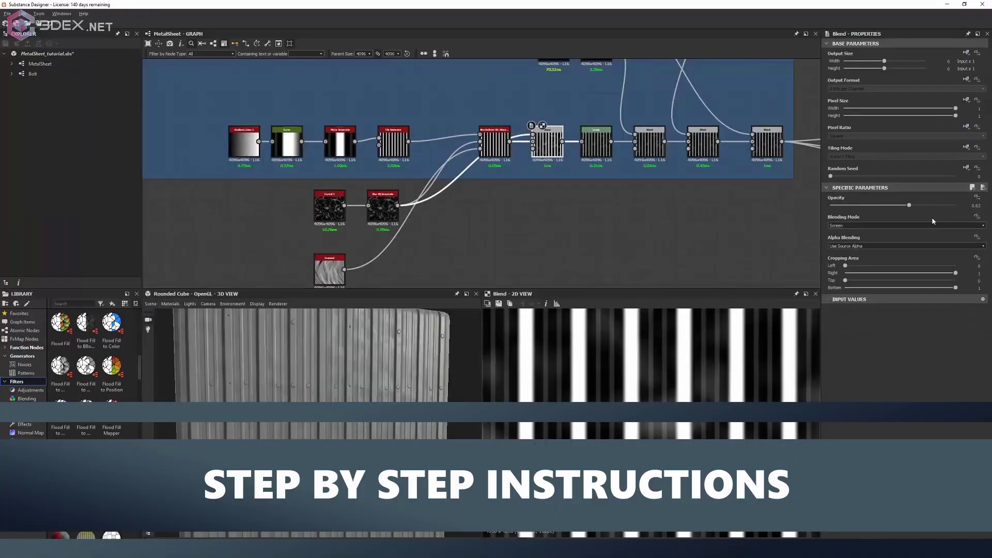
left_click(402, 397)
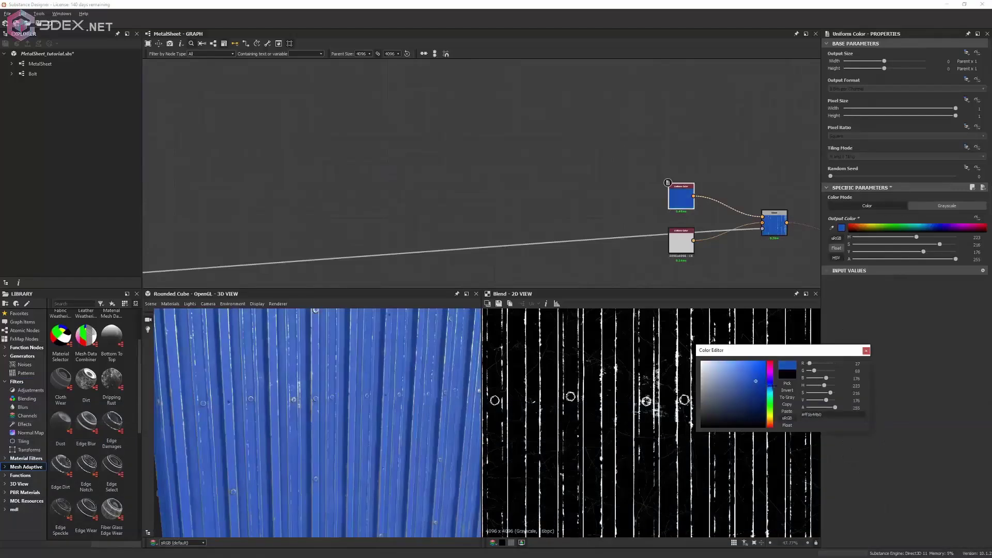